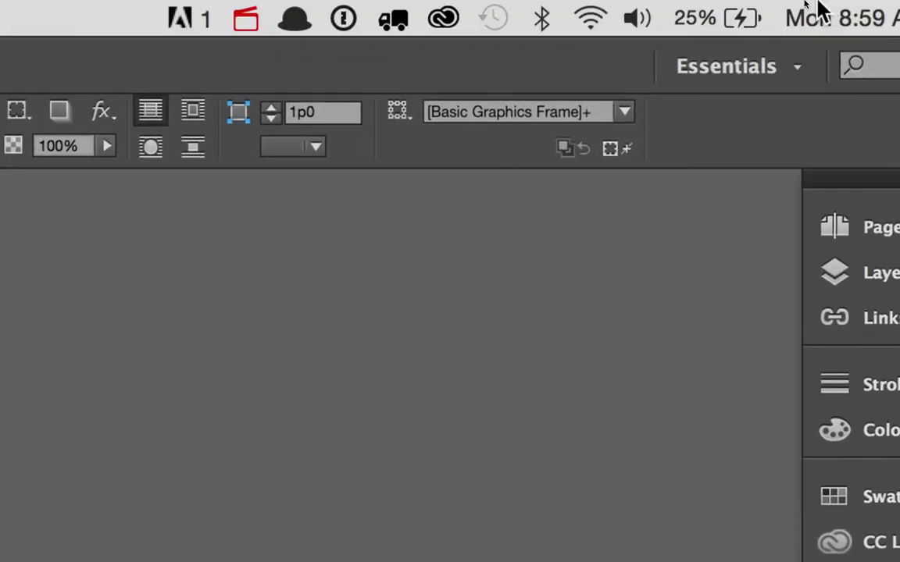
Switch the workspace from Essentials to Digital Publishing
{"action": "left_click", "coordinate": [791, 66]}
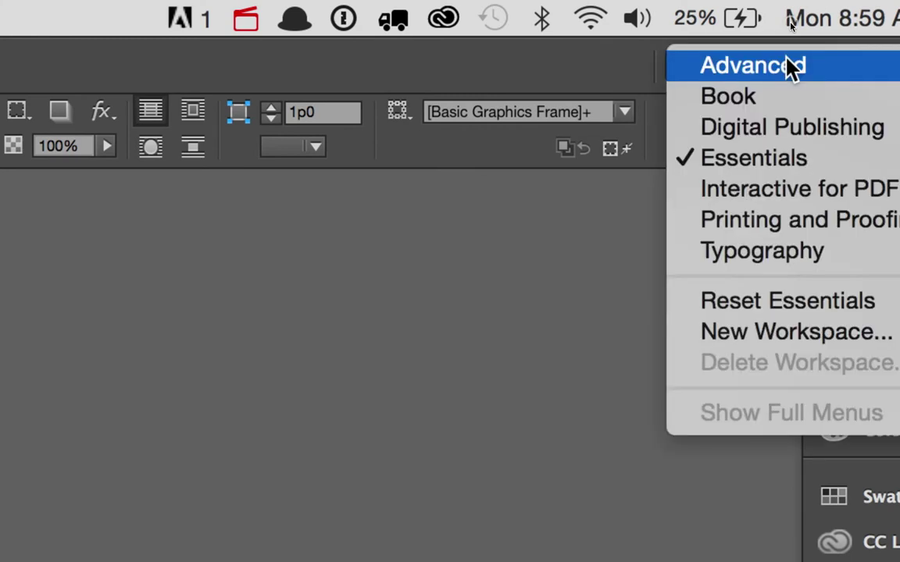
{"action": "left_click", "coordinate": [803, 125]}
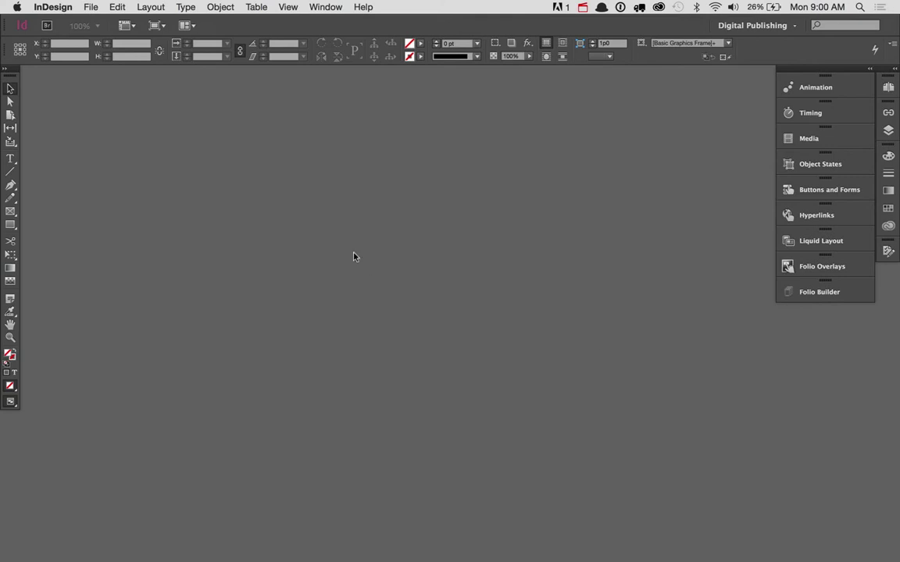
Start a new document with Digital Publishing intent and browse the iPad page-size presets
{"action": "left_click", "coordinate": [89, 7]}
{"action": "mouse_move", "coordinate": [100, 21]}
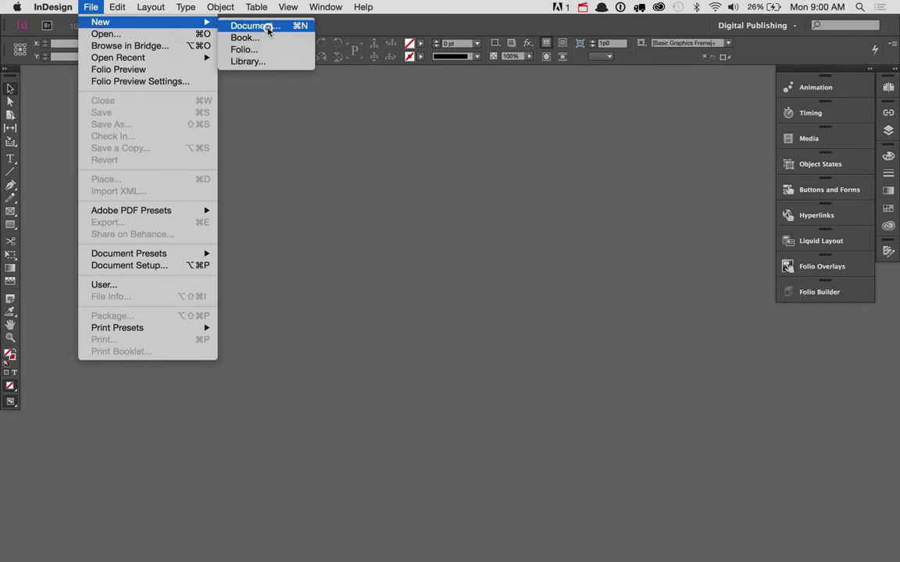
{"action": "left_click", "coordinate": [268, 28]}
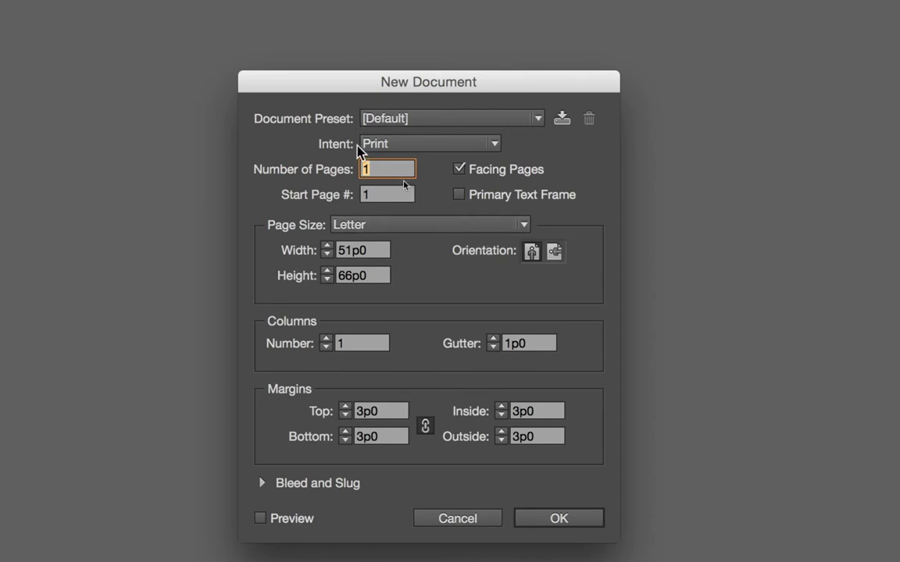
{"action": "left_click", "coordinate": [492, 145]}
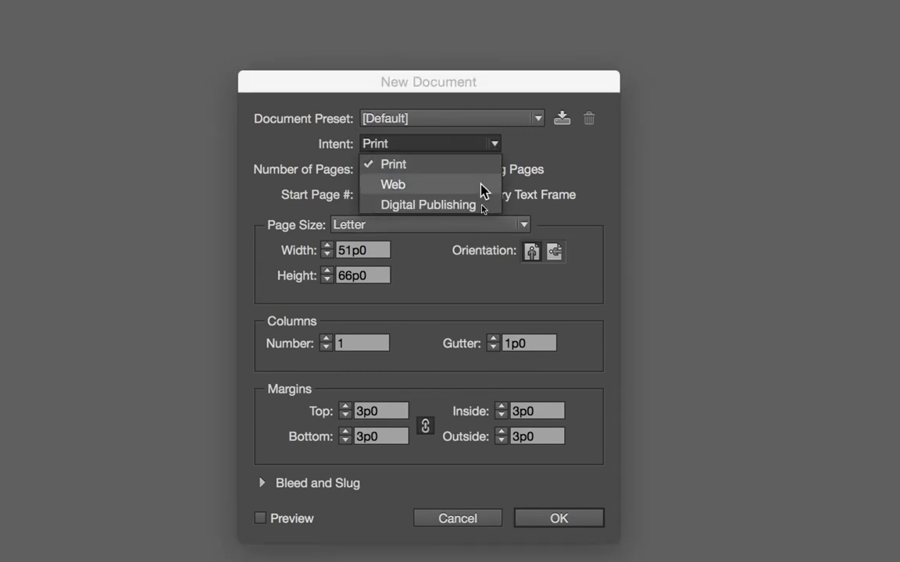
{"action": "left_click", "coordinate": [482, 206]}
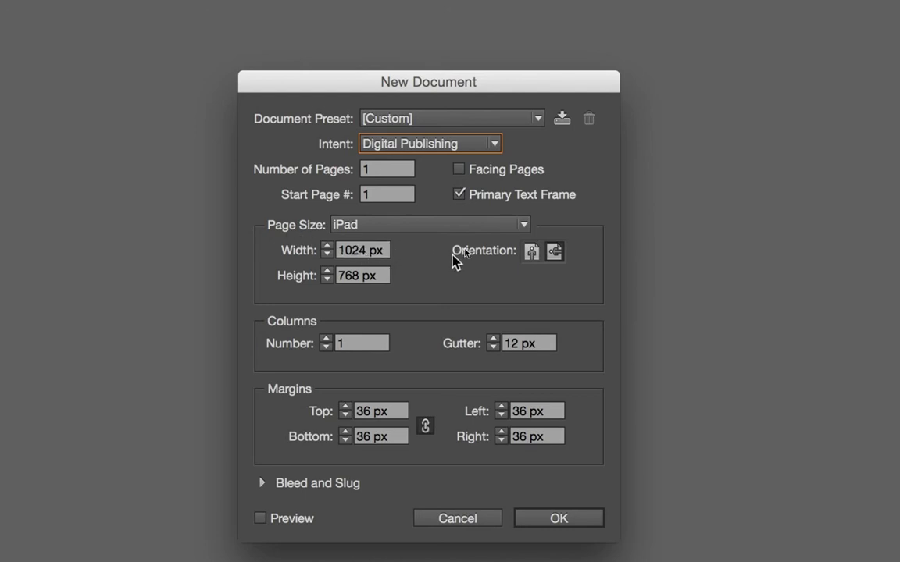
{"action": "left_click", "coordinate": [522, 225]}
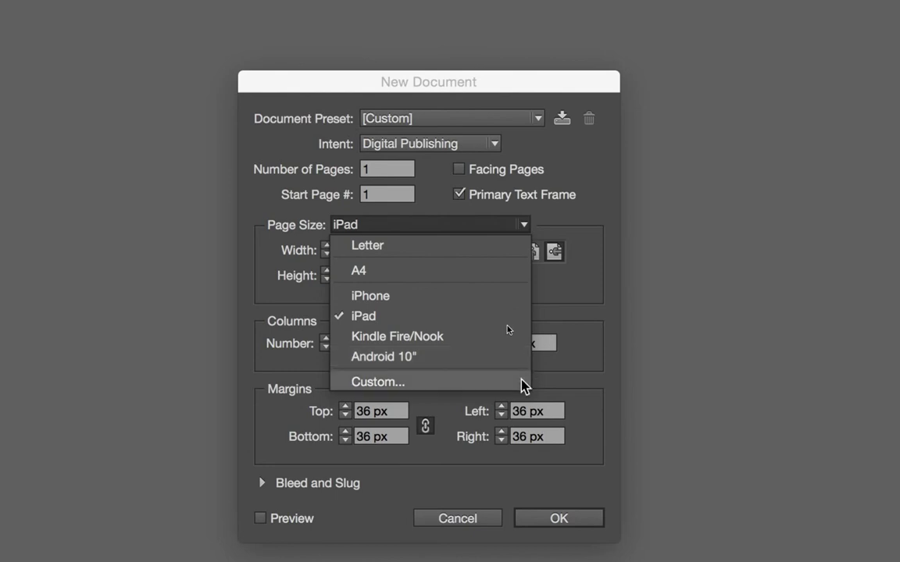
{"action": "left_click", "coordinate": [575, 299]}
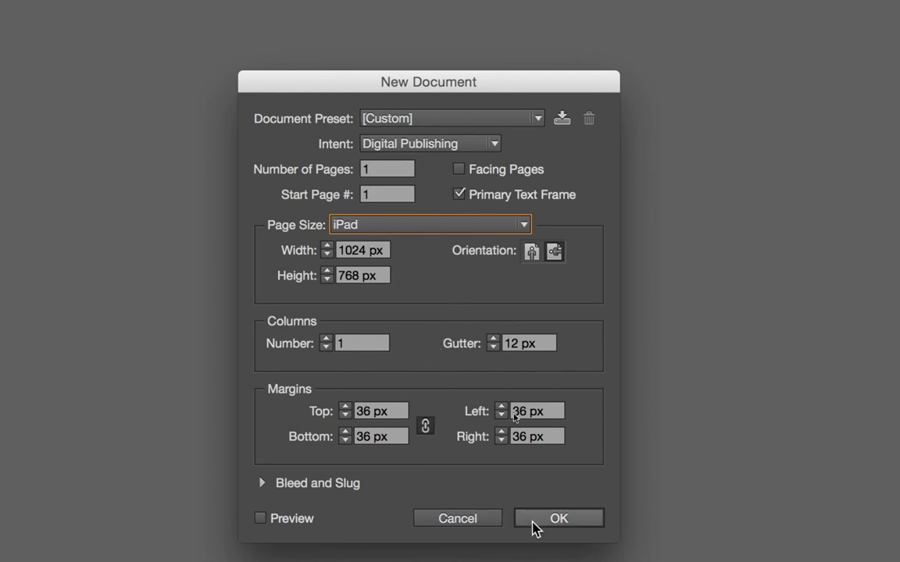
Confirm the landscape iPad settings with one column and 36 px margins to create Untitled-1
{"action": "left_click", "coordinate": [556, 518]}
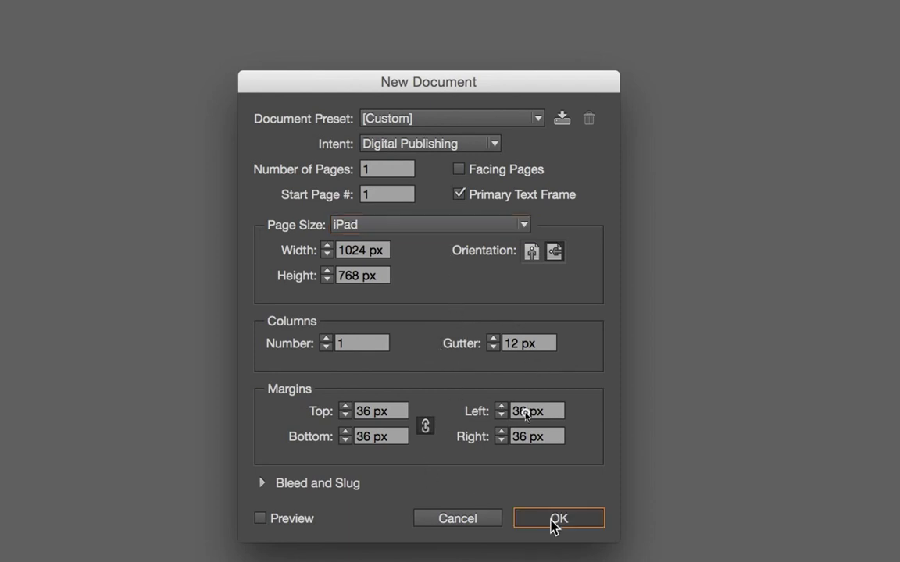